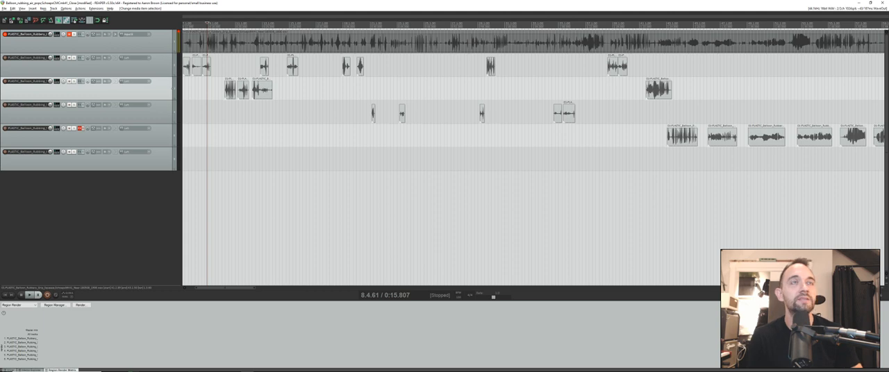
# - Examine the long source recording and the cut clips already sorted onto the tracks beneath it
pyautogui.scroll(-5, 534, 158)
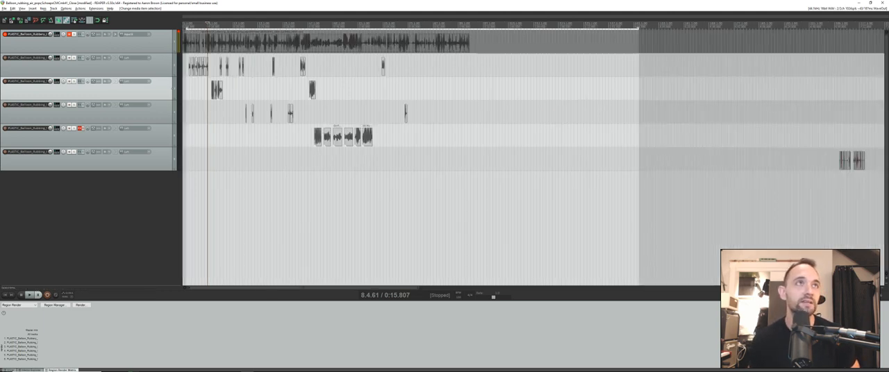
pyautogui.click(185, 43)
pyautogui.scroll(5, 185, 43)
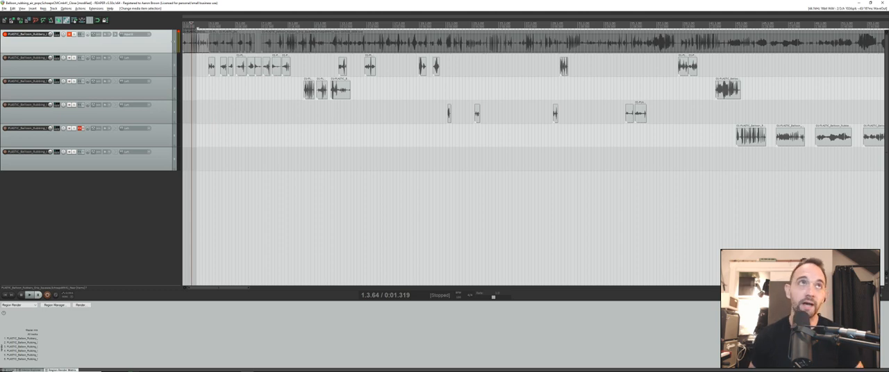
pyautogui.scroll(-5, 536, 154)
pyautogui.scroll(4, 536, 155)
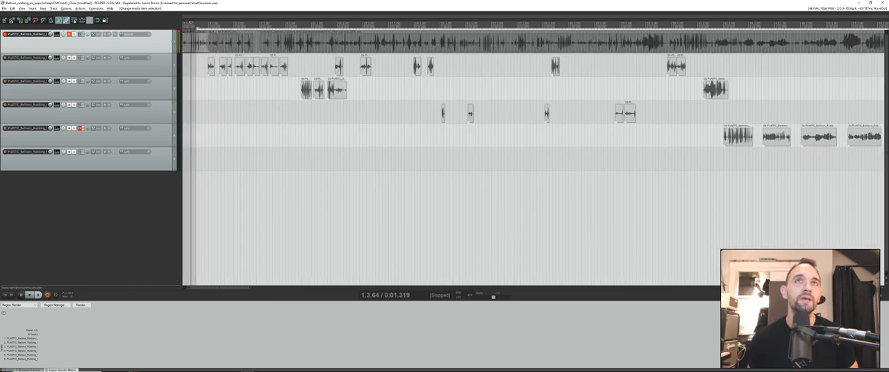
pyautogui.click(209, 43)
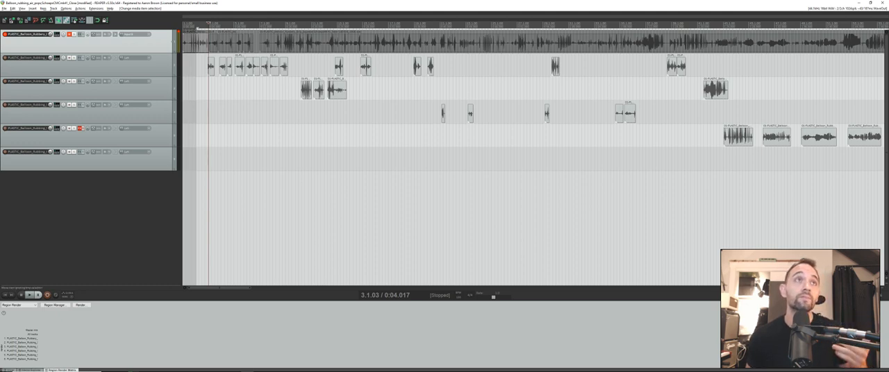
pyautogui.click(188, 43)
pyautogui.click(206, 43)
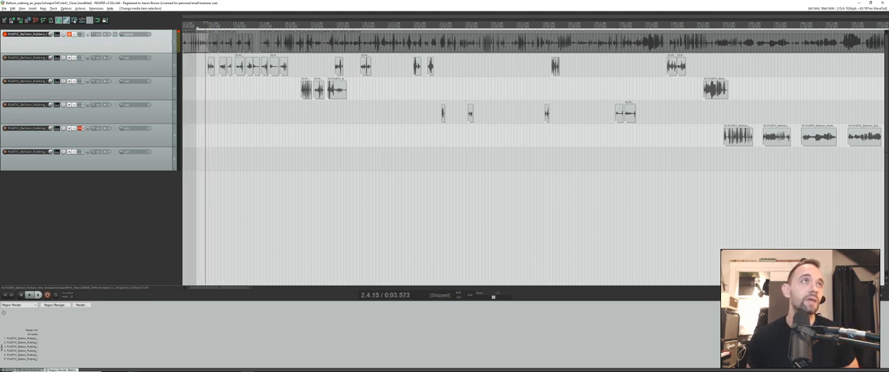
# - Unmute the source recording's track and split a squeak clip out of it at about 0:06.4
pyautogui.click(70, 34)
pyautogui.click(224, 43)
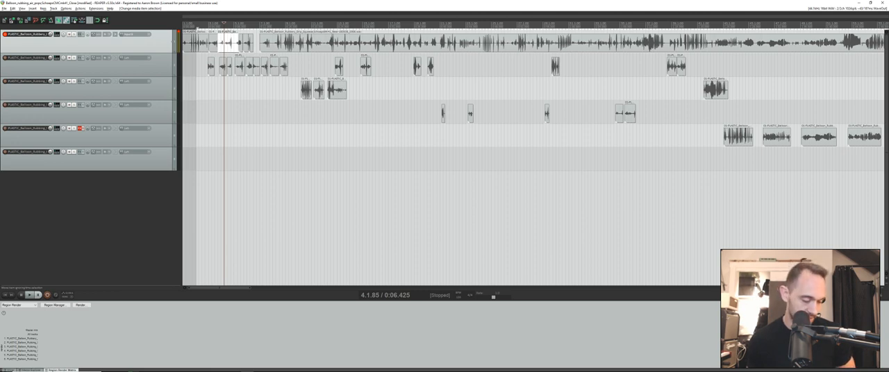
pyautogui.moveTo(232, 44); pyautogui.dragTo(231, 113)
pyautogui.hotkey('ctrl', 'z')
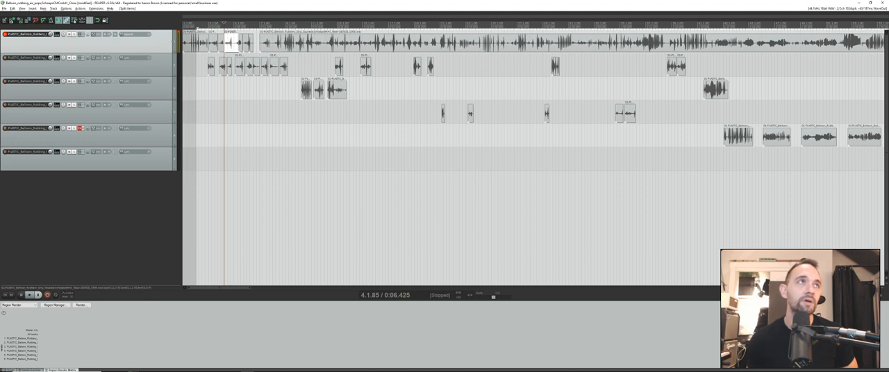
# - Check the second track's name against the long remaining section of the source recording
pyautogui.doubleClick(28, 58)
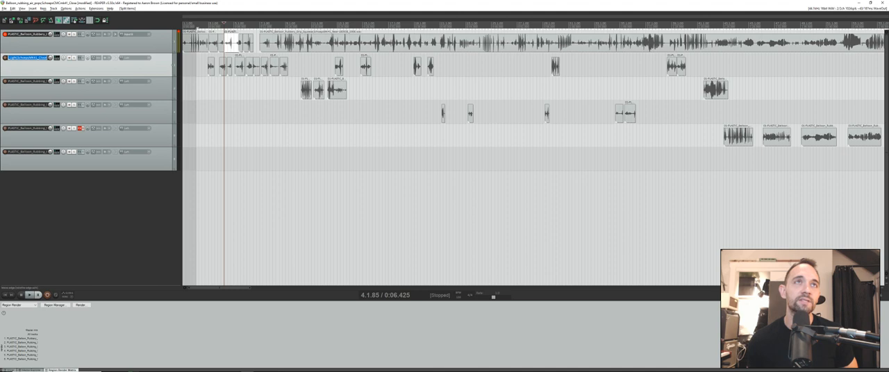
pyautogui.click(302, 43)
pyautogui.click(295, 43)
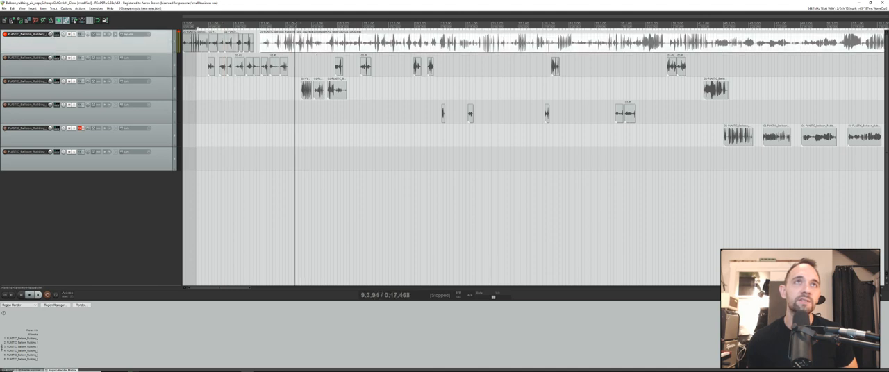
# - Split the source recording at about 0:18.9 and 0:20.6 to isolate one squeak clip
pyautogui.click(304, 44)
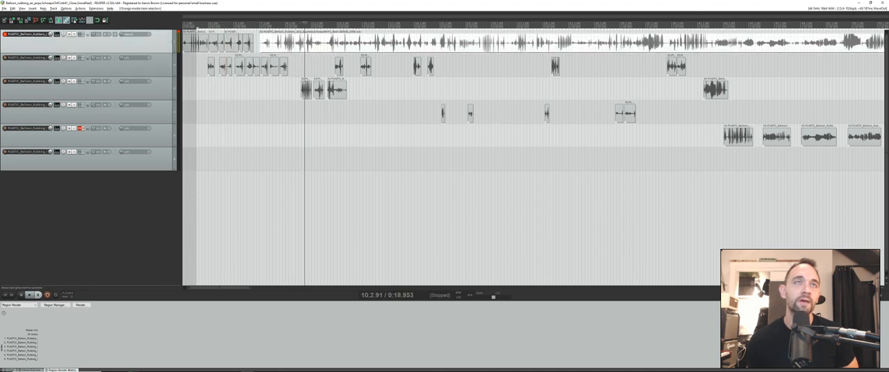
pyautogui.press('s')
pyautogui.click(315, 43)
pyautogui.press('s')
pyautogui.moveTo(310, 43)
pyautogui.mouseDown()
pyautogui.moveTo(311, 84)
pyautogui.moveTo(312, 44)
pyautogui.mouseUp()
# - Check the third track's name and review the sorted clips on the heavy and light squeak tracks
pyautogui.doubleClick(28, 81)
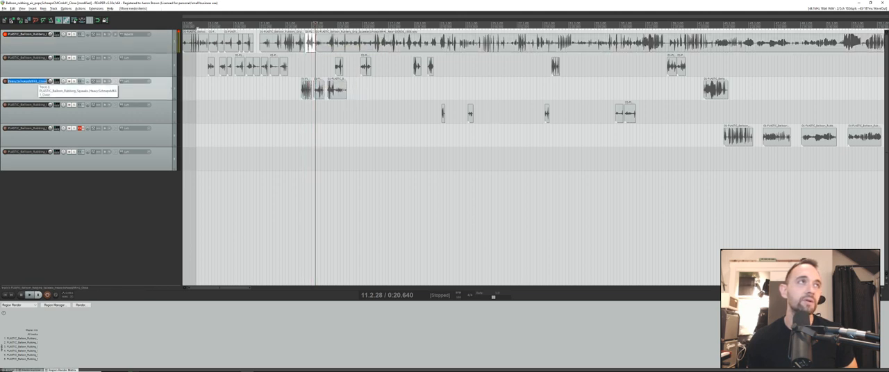
pyautogui.click(372, 90)
pyautogui.click(339, 89)
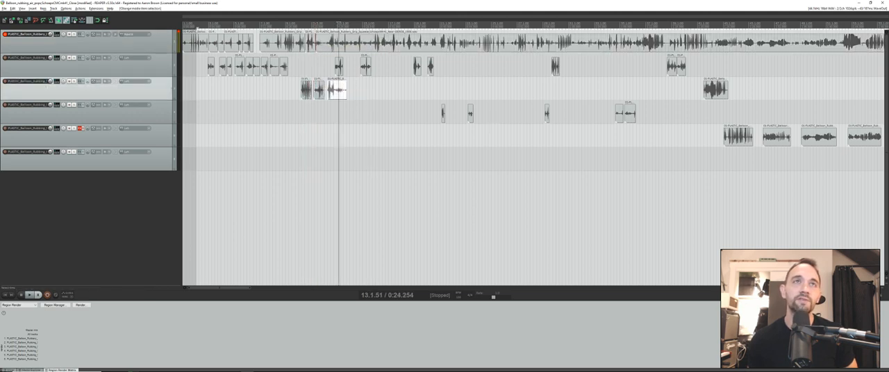
pyautogui.moveTo(338, 89)
pyautogui.mouseDown()
pyautogui.moveTo(337, 64)
pyautogui.moveTo(337, 89)
pyautogui.mouseUp()
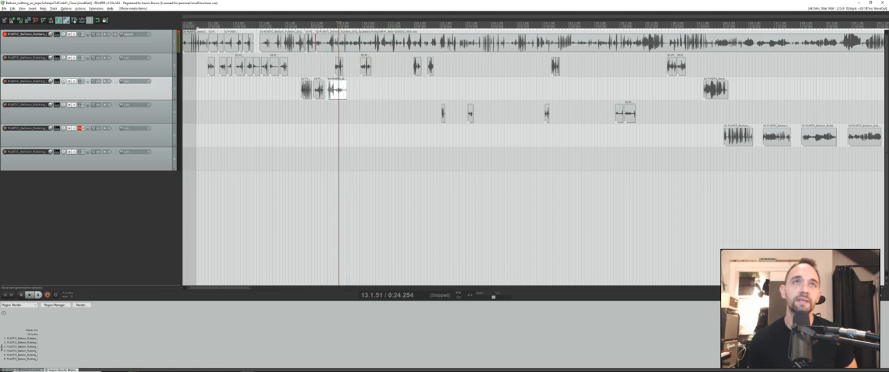
pyautogui.click(340, 66)
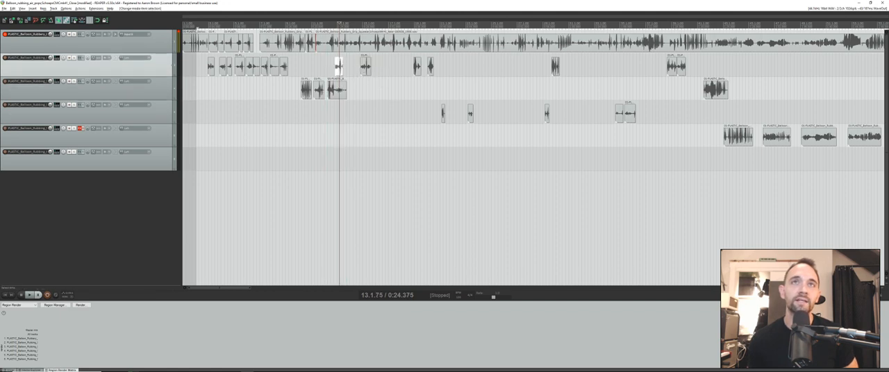
# - Check the fourth track's name and review the short squeak clips sorted onto it
pyautogui.click(443, 113)
pyautogui.doubleClick(28, 105)
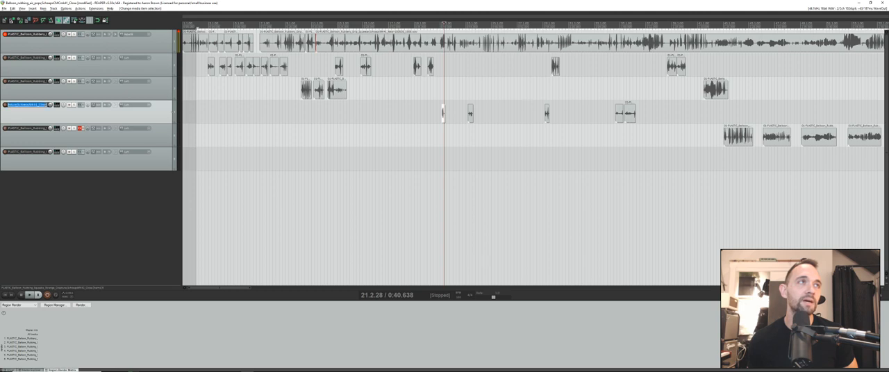
pyautogui.press('Return')
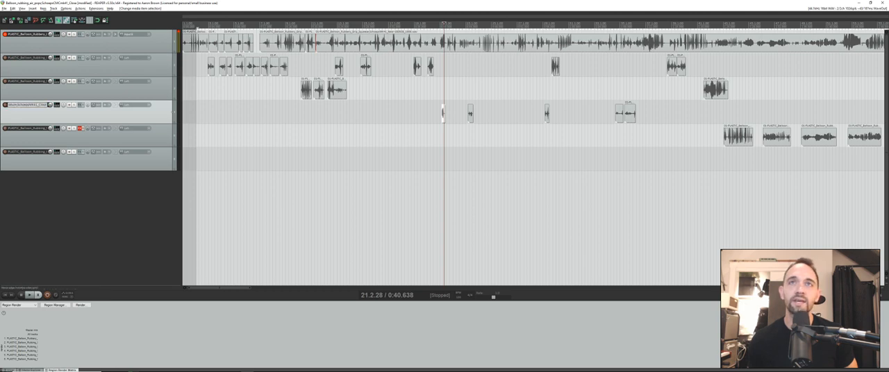
pyautogui.click(471, 113)
pyautogui.scroll(-6, 470, 114)
pyautogui.scroll(6, 470, 113)
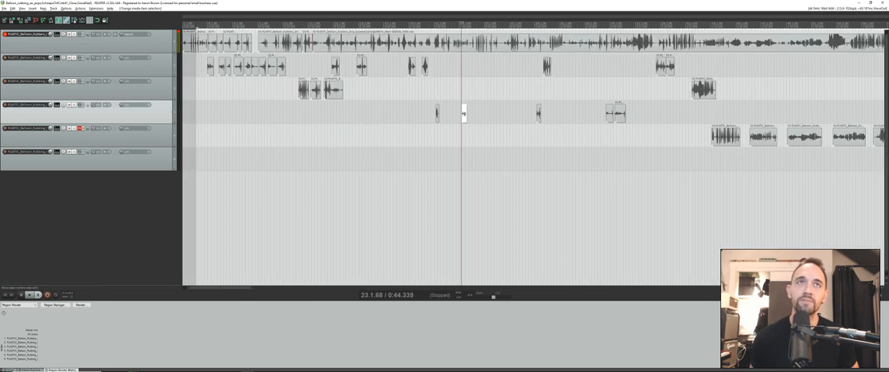
pyautogui.scroll(-6, 466, 113)
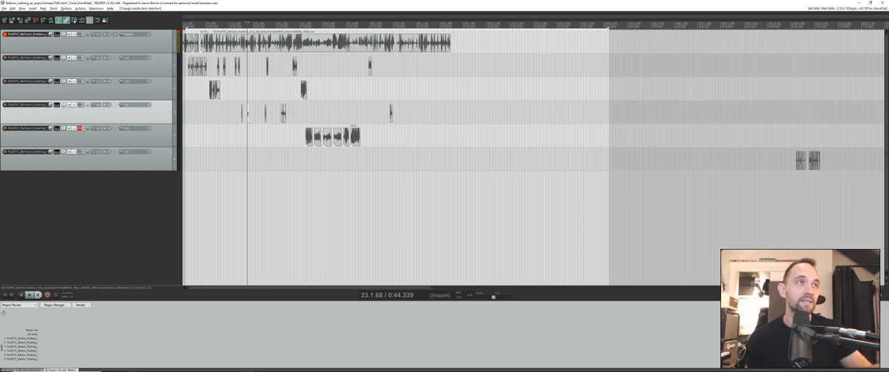
# - Reposition the clips on the five edited tracks from the project start, spaced by a fixed time interval
pyautogui.click(28, 128)
pyautogui.click(28, 59)
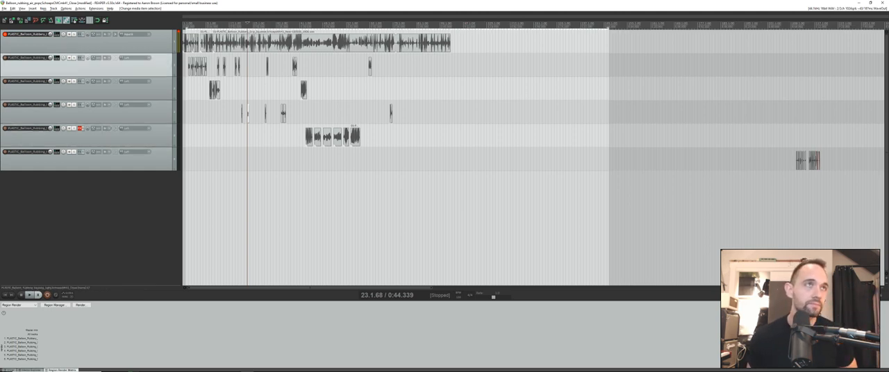
pyautogui.keyDown('shift'); pyautogui.click(77, 161); pyautogui.keyUp('shift')
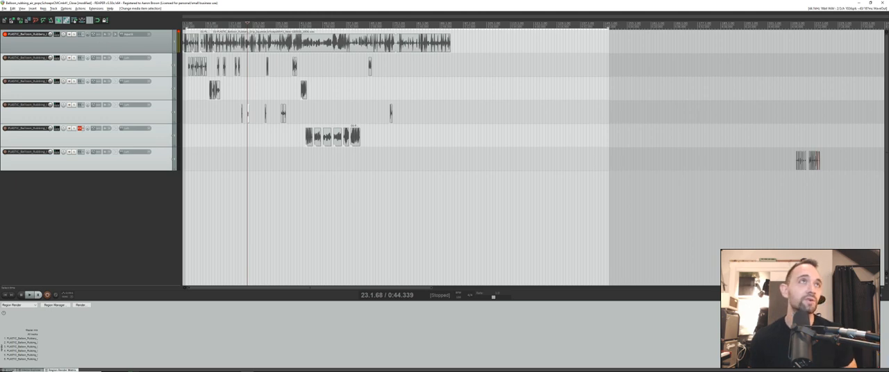
pyautogui.click(139, 44)
pyautogui.click(139, 67)
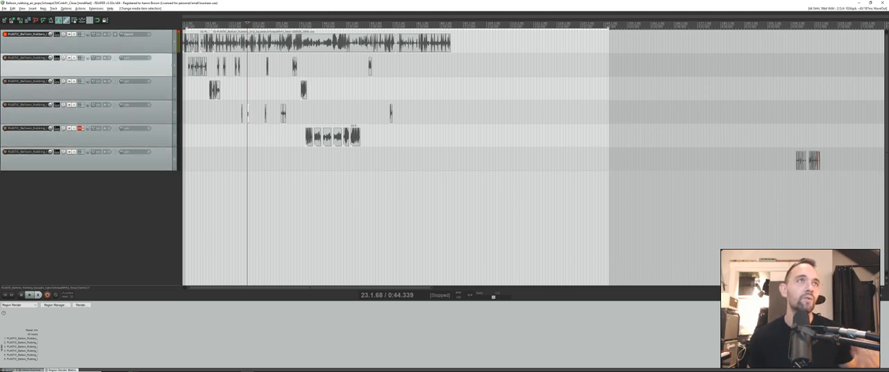
pyautogui.keyDown('shift'); pyautogui.click(138, 161); pyautogui.keyUp('shift')
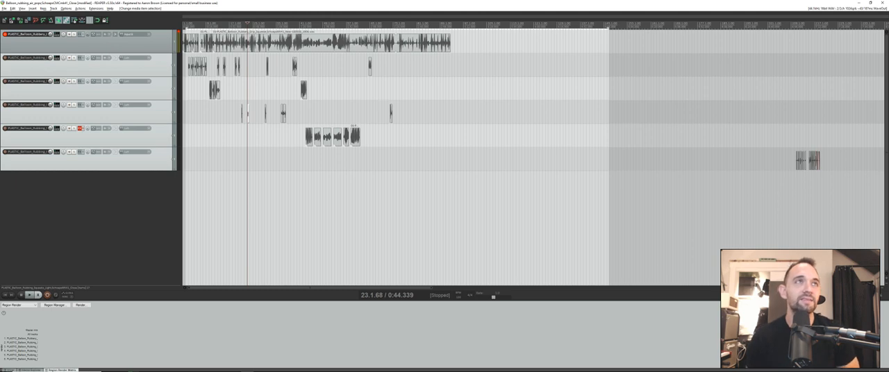
pyautogui.hotkey('shift', 'r')
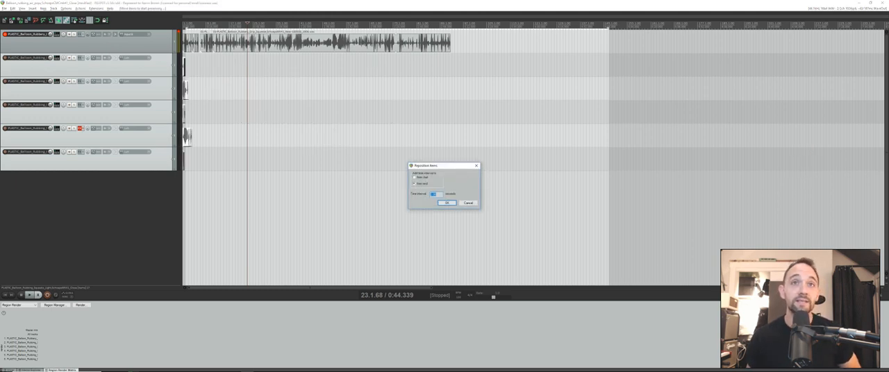
pyautogui.press('Return')
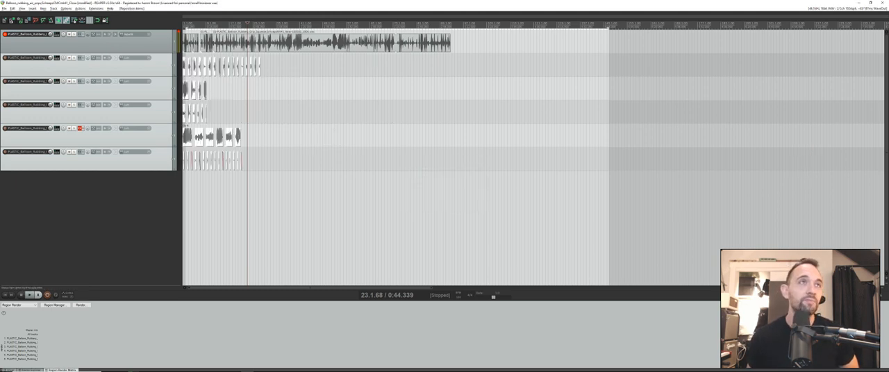
# - Glue the spaced clips on the five edited tracks into one continuous item per track
pyautogui.scroll(10, 533, 154)
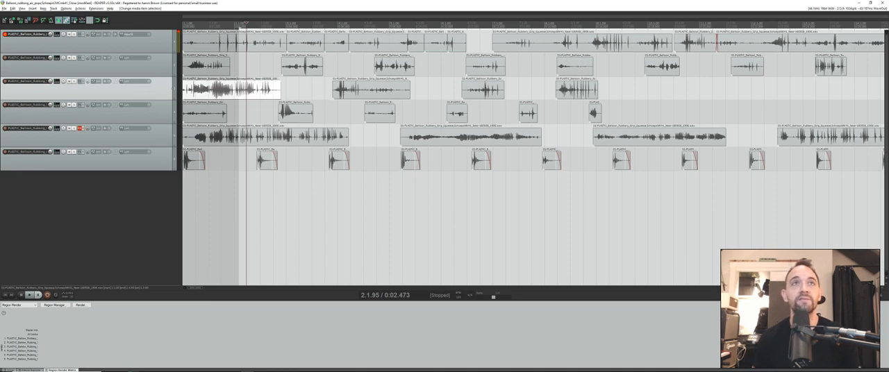
pyautogui.scroll(-12, 533, 156)
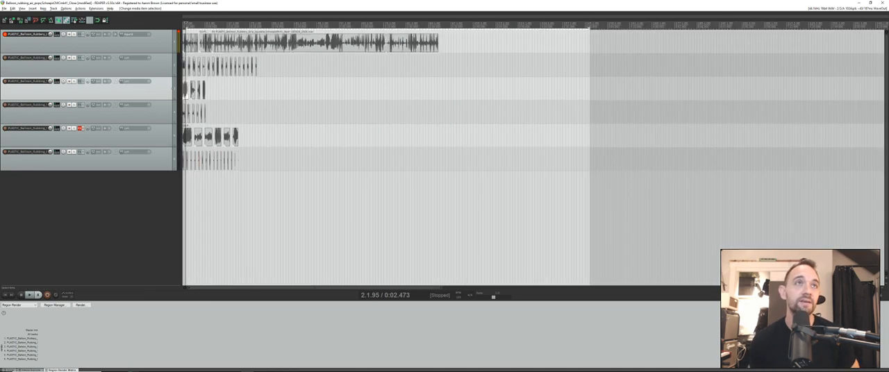
pyautogui.scroll(6, 533, 156)
pyautogui.click(88, 67)
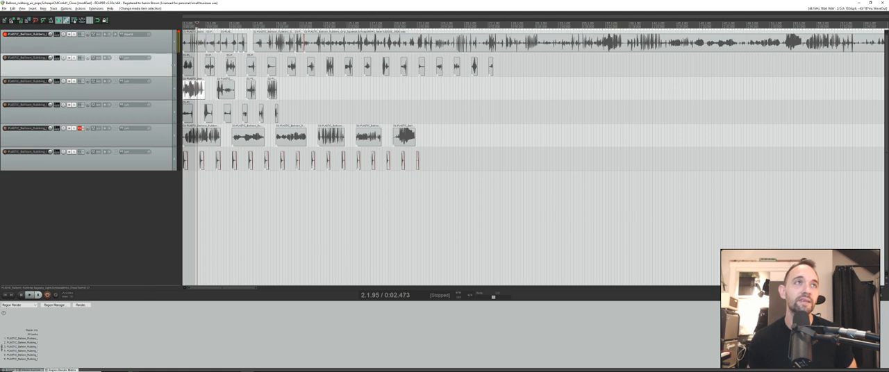
pyautogui.keyDown('shift'); pyautogui.click(88, 161); pyautogui.keyUp('shift')
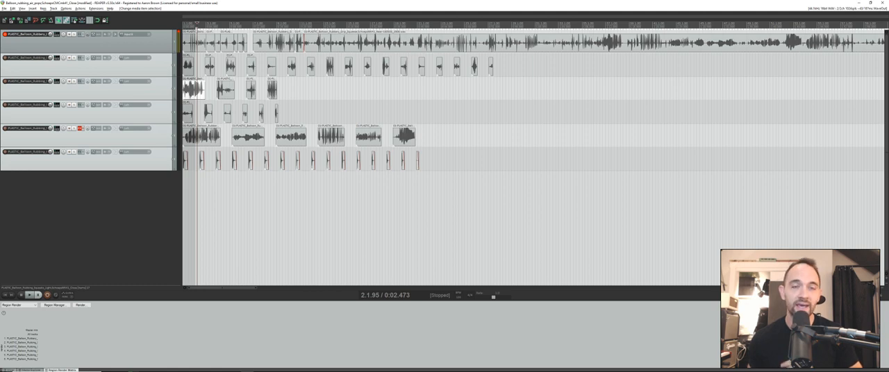
pyautogui.click(87, 46)
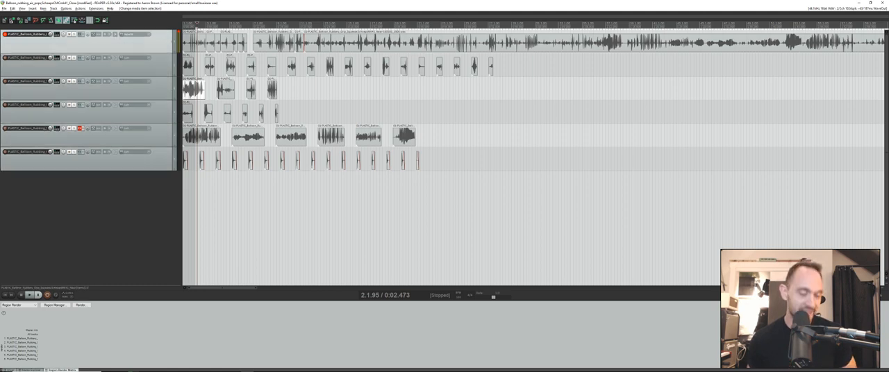
pyautogui.hotkey('ctrl', 'shift', 'g')
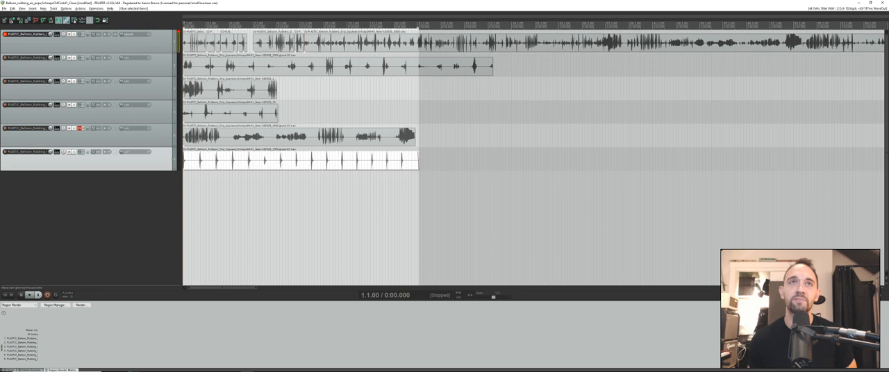
# - Render the five glued items as separate 24-bit, 192000 Hz stereo WAV files named after their tracks
pyautogui.click(230, 160)
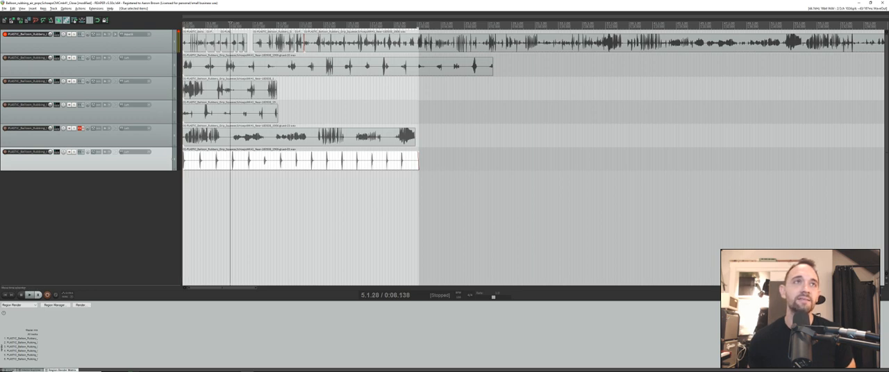
pyautogui.keyDown('shift'); pyautogui.click(230, 67); pyautogui.keyUp('shift')
pyautogui.hotkey('ctrl', 'alt', 'r')
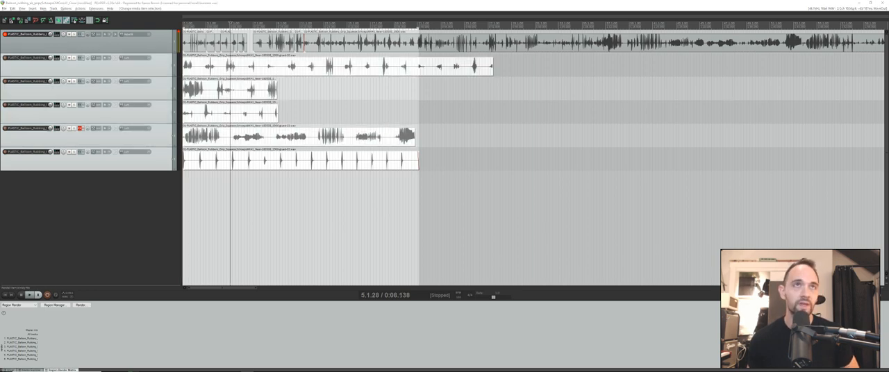
pyautogui.click(511, 77)
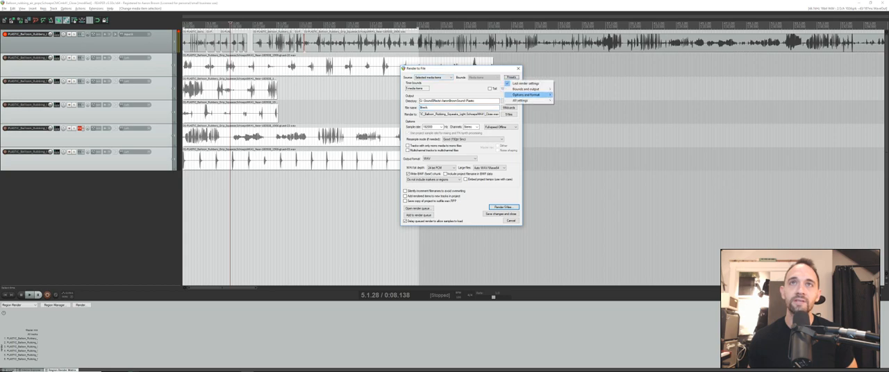
pyautogui.moveTo(523, 101)
pyautogui.click(474, 107)
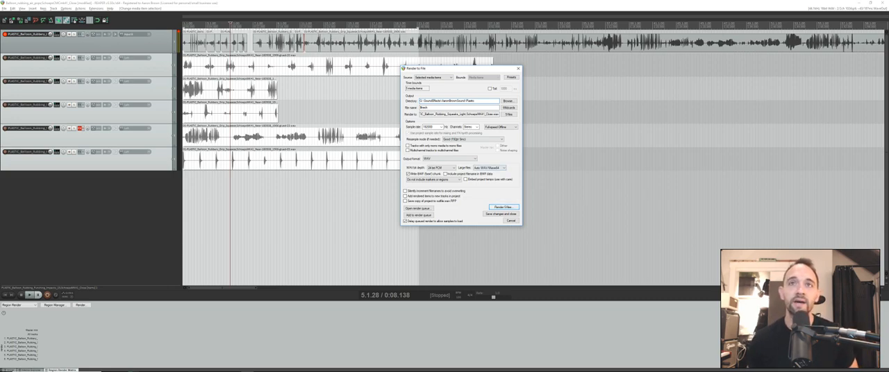
pyautogui.click(504, 207)
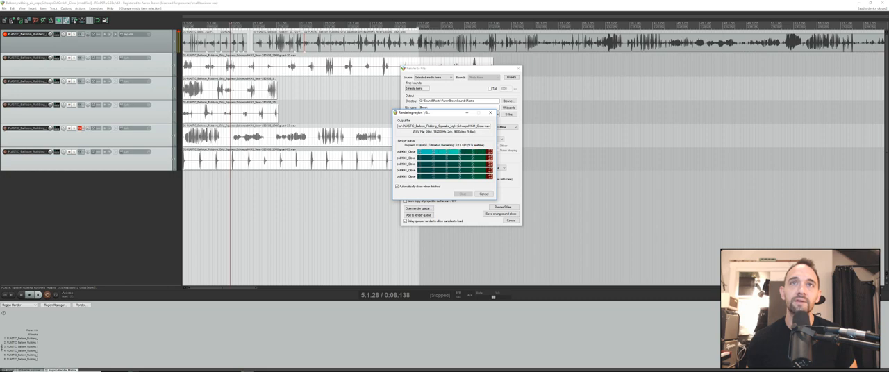
# - Monitor the render's progress, then check the rendered WAV files in the Plastic output folder and return to the project
pyautogui.moveTo(450, 113); pyautogui.dragTo(330, 110)
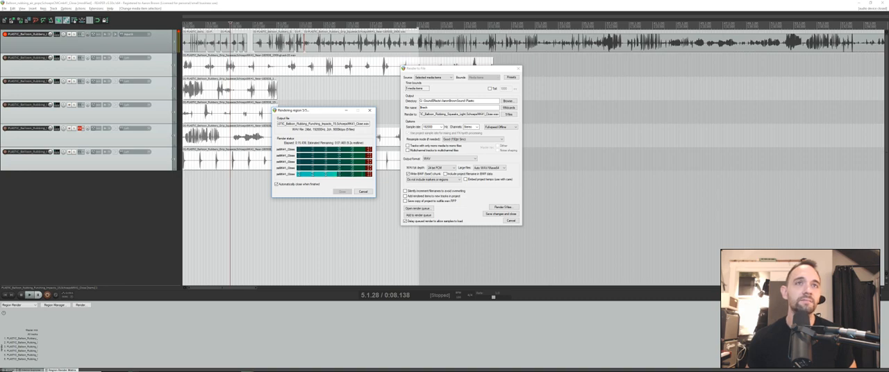
pyautogui.hotkey('alt', 'Tab')
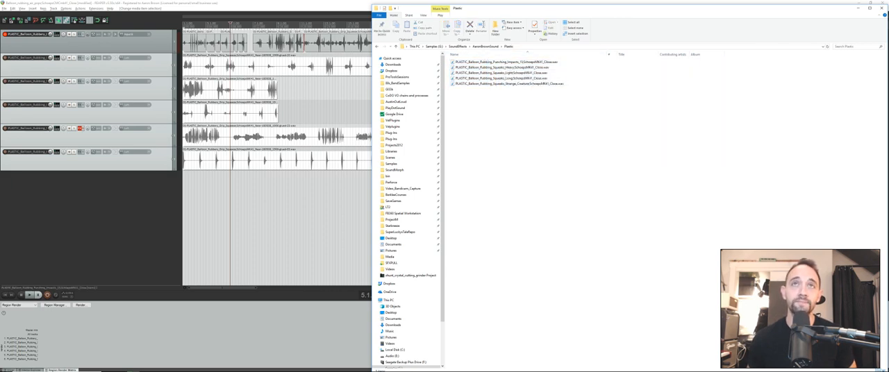
pyautogui.hotkey('ctrl', 'a')
pyautogui.hotkey('alt', 'Tab')
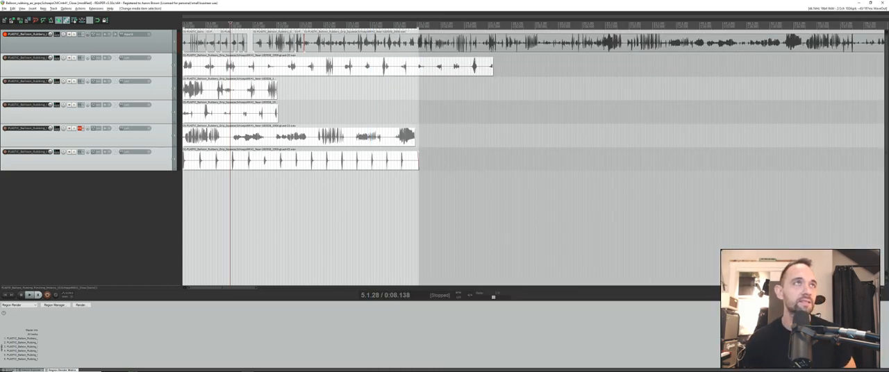
# - Look up the SFXPrep custom action that moves items to the start and spaces them out, and examine its component actions
pyautogui.click(80, 8)
pyautogui.click(79, 14)
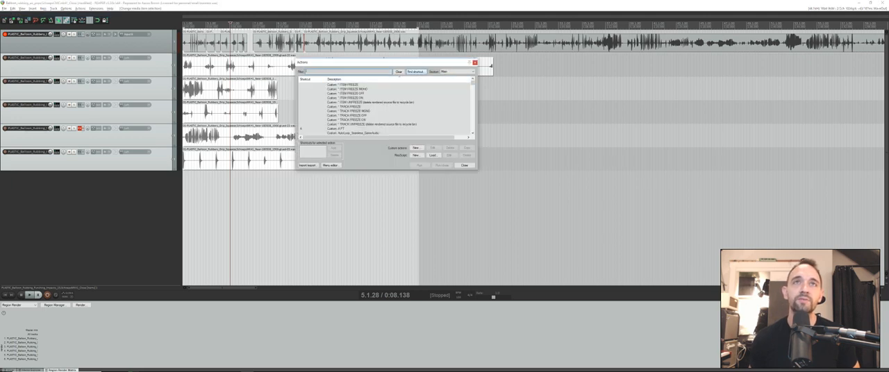
pyautogui.click(415, 71)
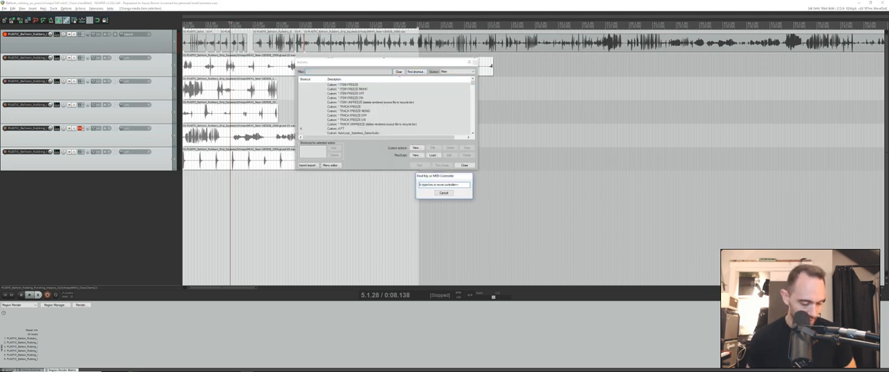
pyautogui.hotkey('ctrl', 'alt', 'shift', 'r')
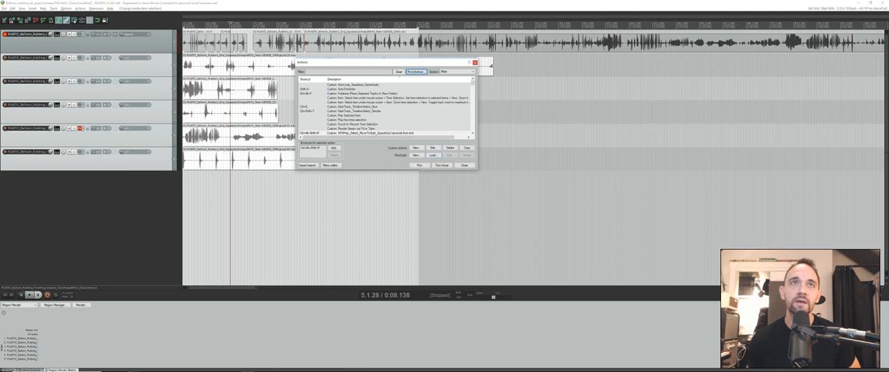
pyautogui.click(433, 148)
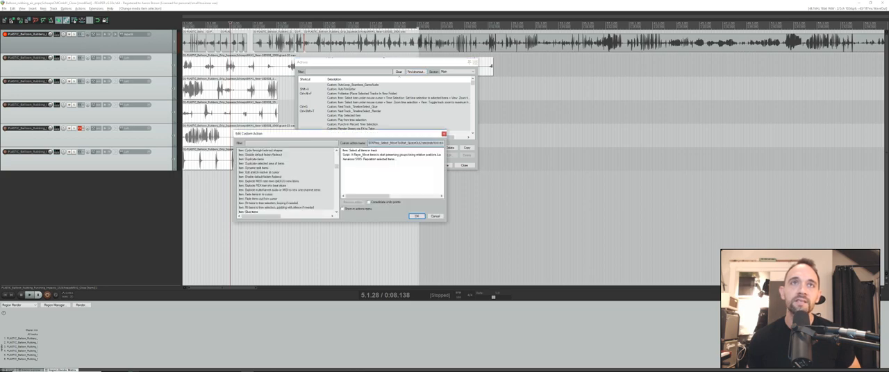
pyautogui.moveTo(394, 135); pyautogui.dragTo(397, 175)
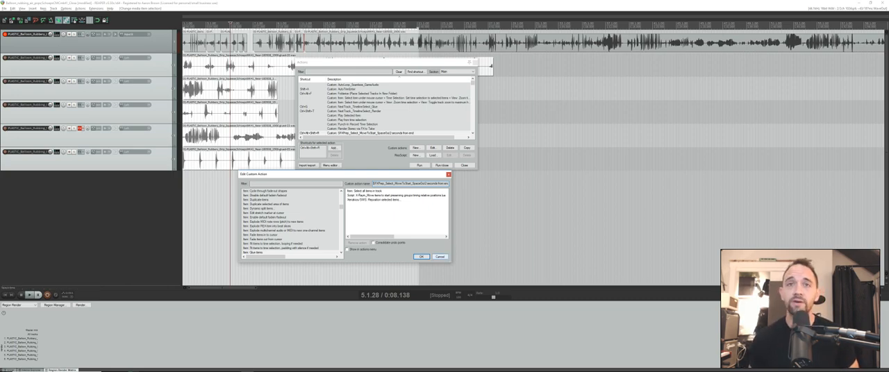
pyautogui.click(440, 257)
# - Look up the NextTrack_TimelineSelect_Glue custom action by its shortcut and examine the actions it chains
pyautogui.click(416, 71)
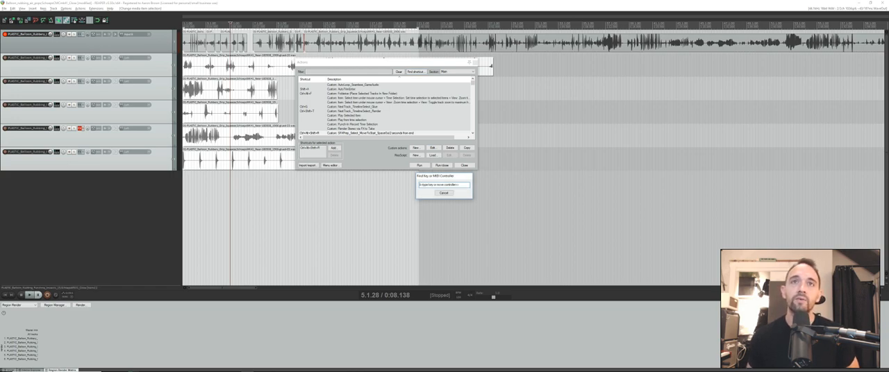
pyautogui.click(444, 193)
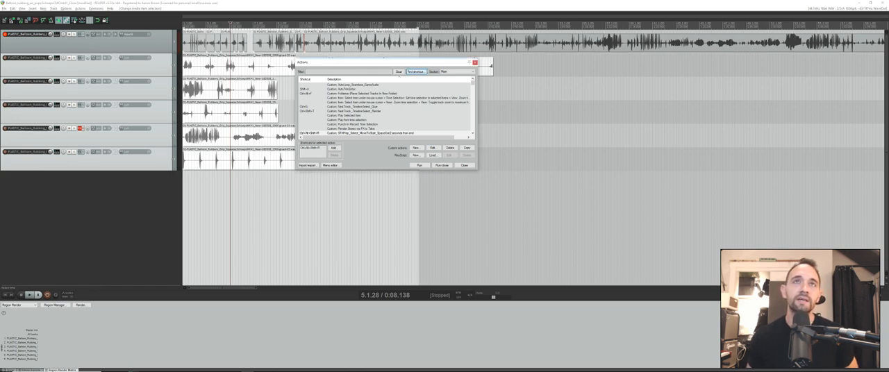
pyautogui.click(410, 72)
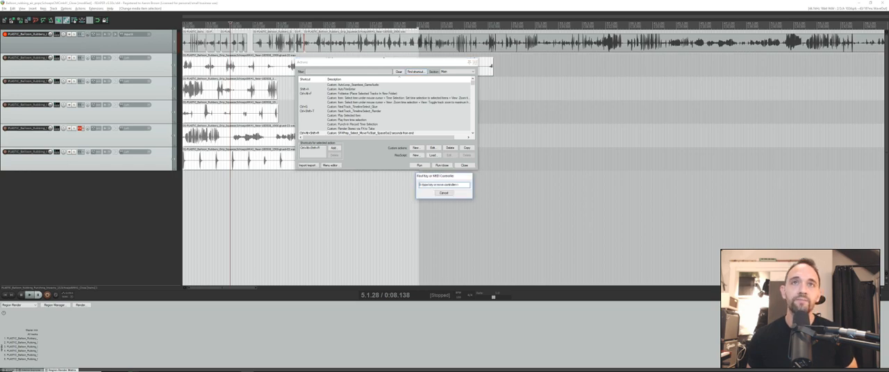
pyautogui.hotkey('ctrl', 'g')
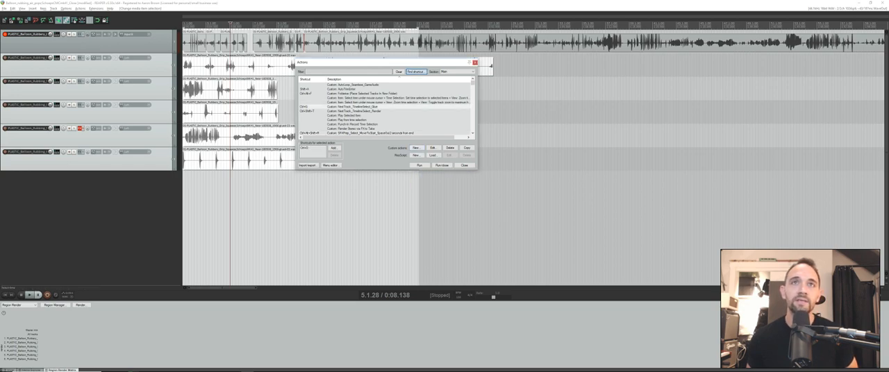
pyautogui.click(432, 148)
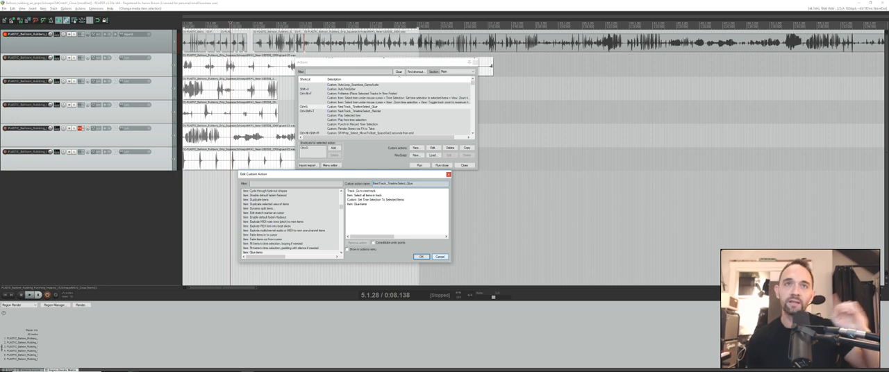
pyautogui.click(440, 257)
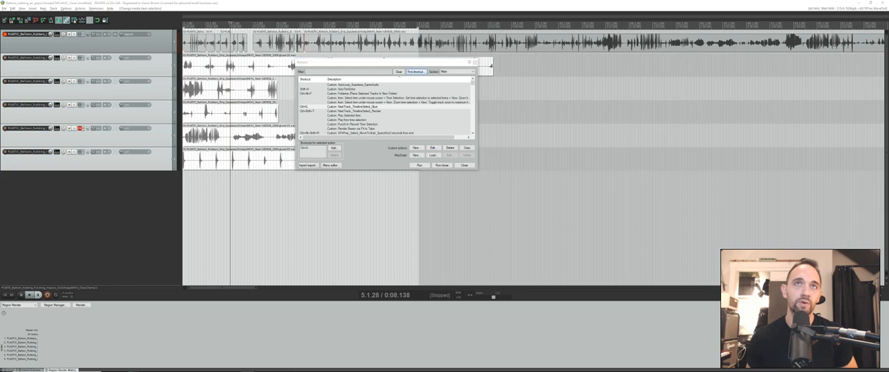
# - Find the project render command in the action list by its shortcut, and close the list
pyautogui.click(415, 71)
pyautogui.press('s')
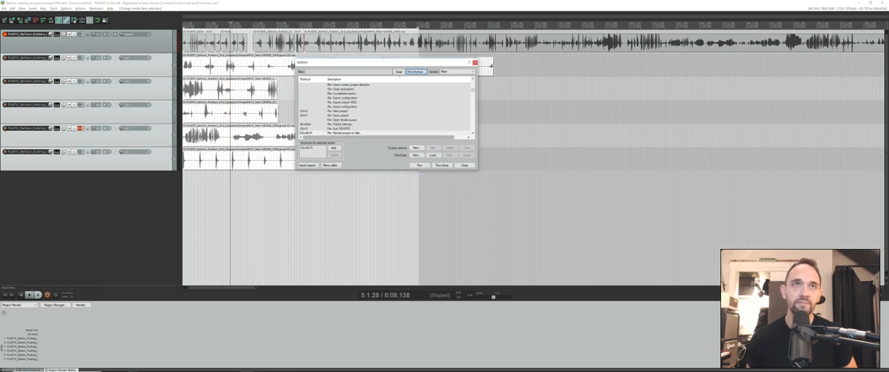
pyautogui.click(475, 62)
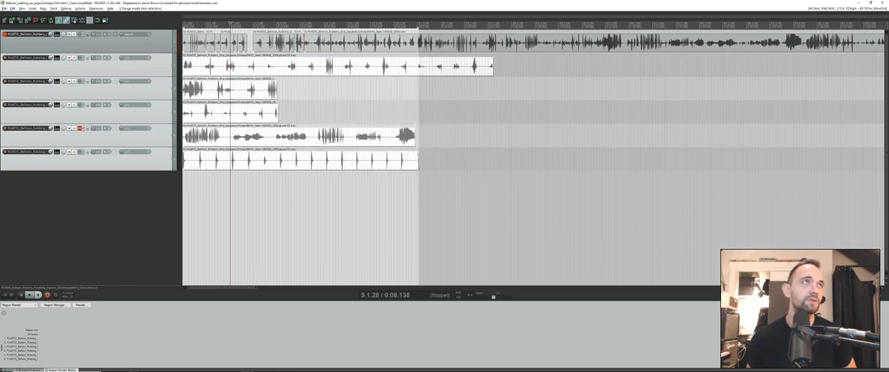
# - Open the render settings and load the all-settings preset 192_SFX_Assets_Glued
pyautogui.click(4, 9)
pyautogui.click(18, 85)
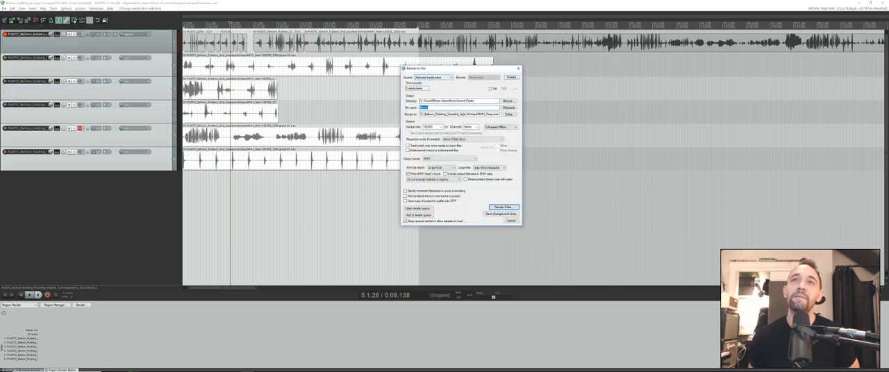
pyautogui.click(512, 77)
pyautogui.moveTo(528, 101)
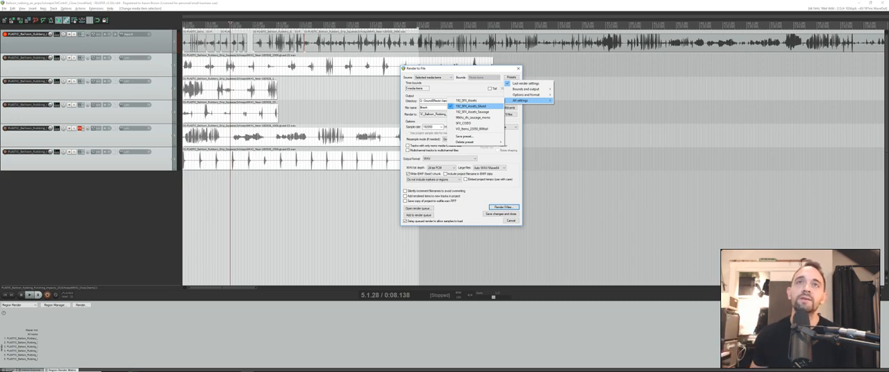
pyautogui.click(472, 106)
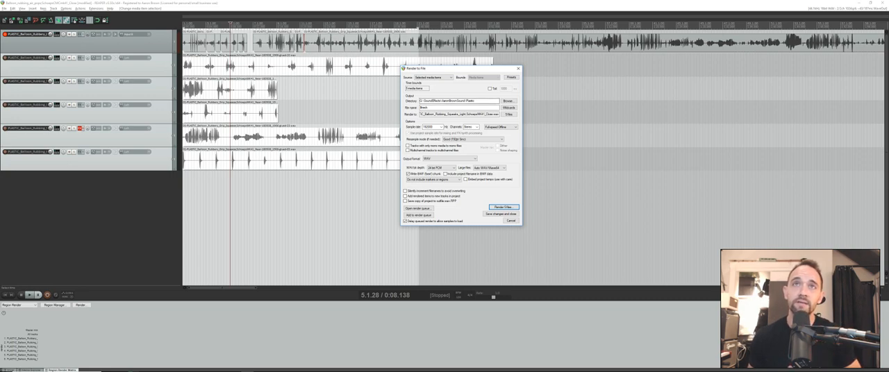
# - Try removing the Plastic subfolder from the render directory while keeping the track wildcard as file name, and cancel the render settings
pyautogui.doubleClick(451, 101)
pyautogui.click(472, 101)
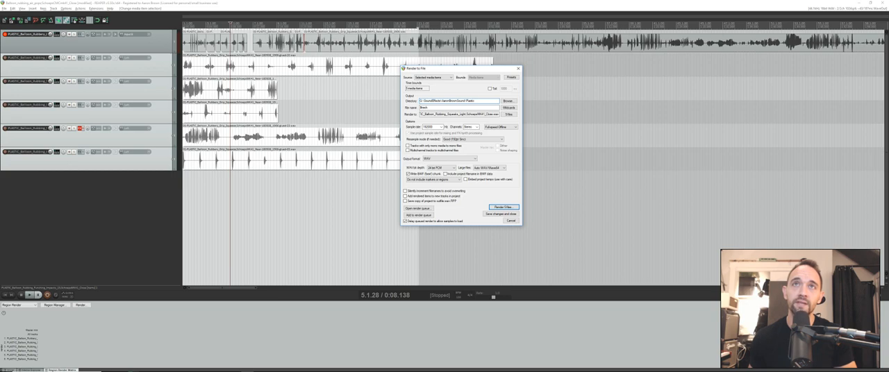
pyautogui.doubleClick(458, 107)
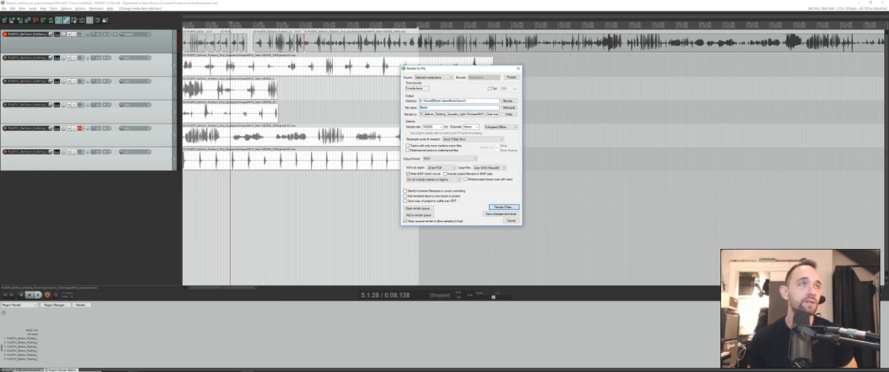
pyautogui.click(459, 108)
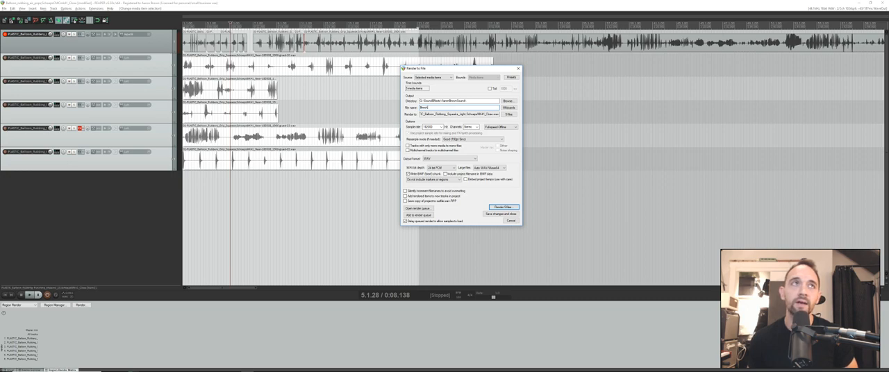
pyautogui.click(83, 66)
pyautogui.keyDown('shift'); pyautogui.click(83, 161); pyautogui.keyUp('shift')
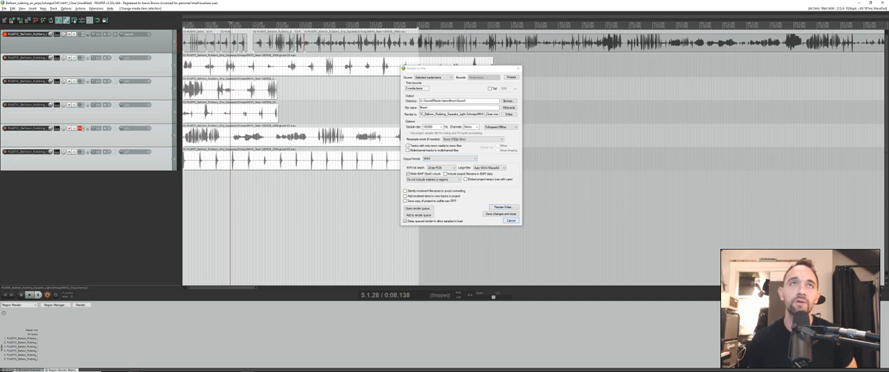
pyautogui.press('Escape')
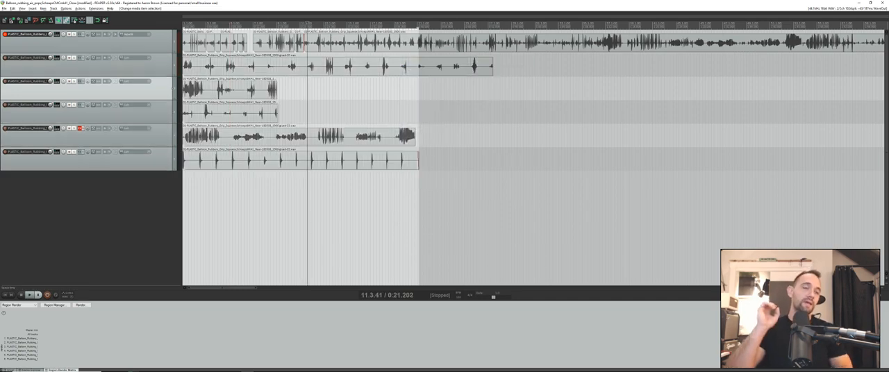